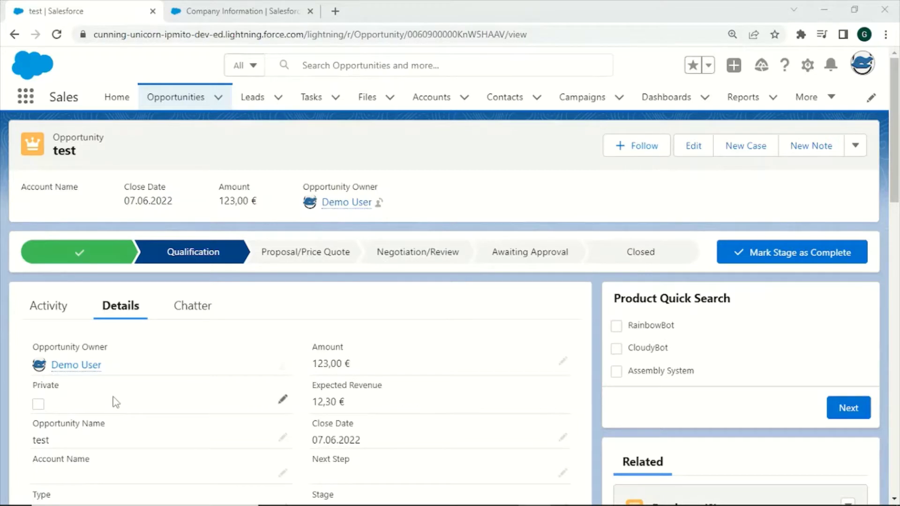
Step: Show the Company Information page and highlight its Currency Locale, German (Germany,Euro) - EUR
click(224, 11)
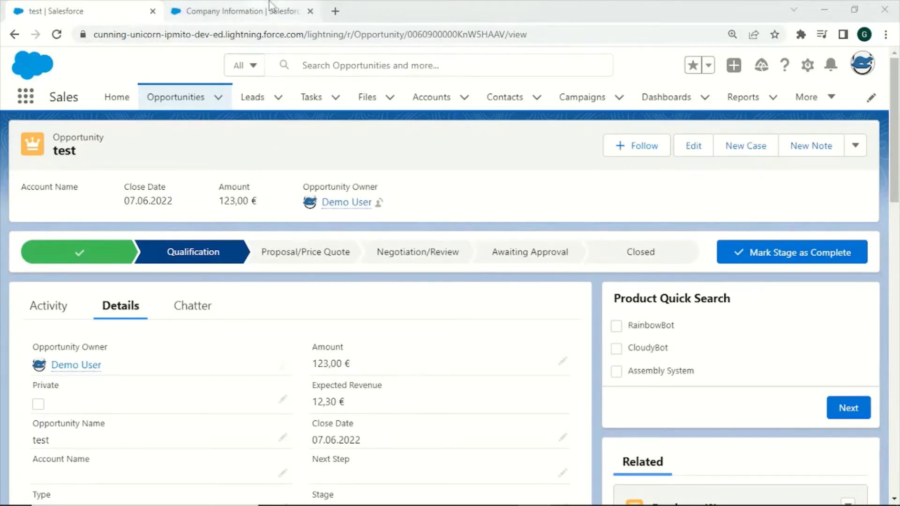
click(35, 136)
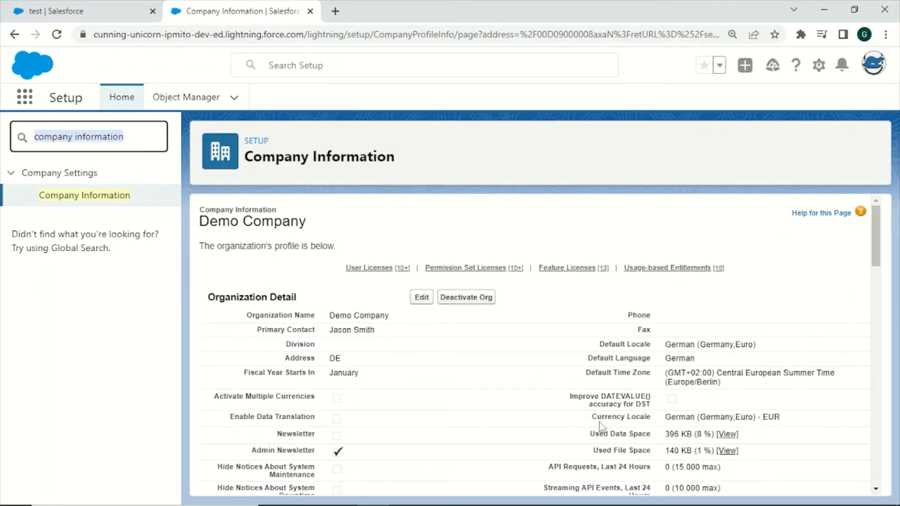
drag(595, 417, 786, 425)
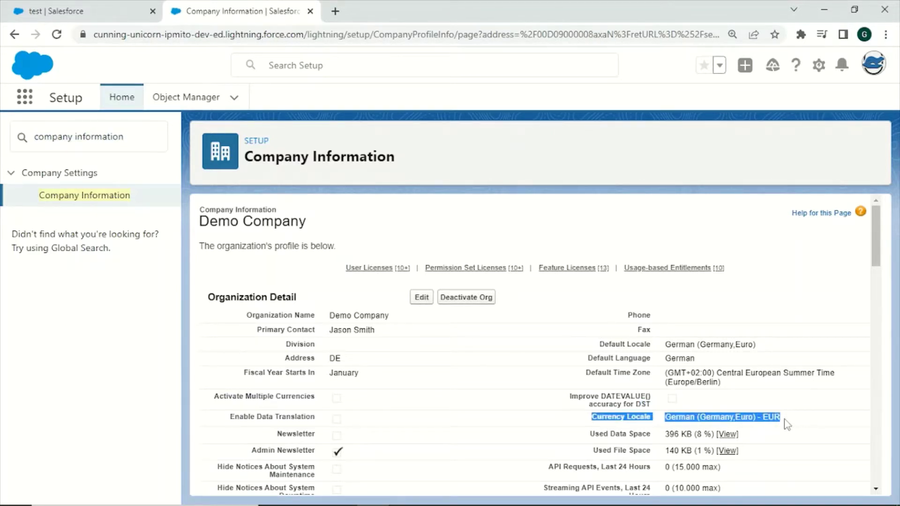
click(782, 418)
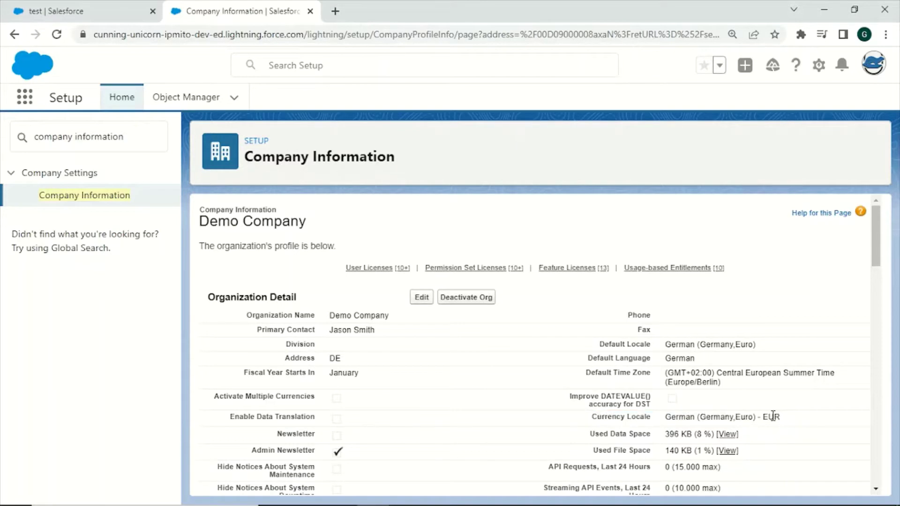
click(100, 15)
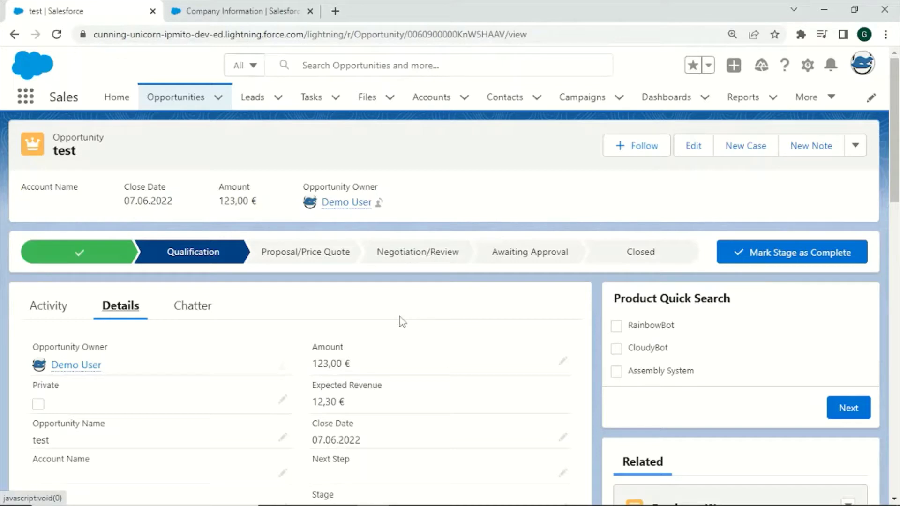
click(220, 13)
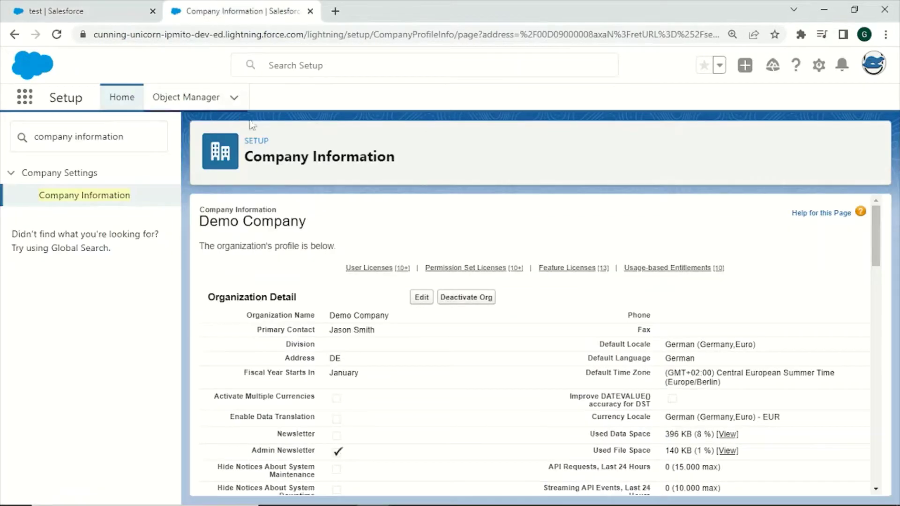
Step: Edit the organization profile, keep Currency Locale German (Germany,Euro) - EUR, and tick Activate Multiple Currencies
click(422, 297)
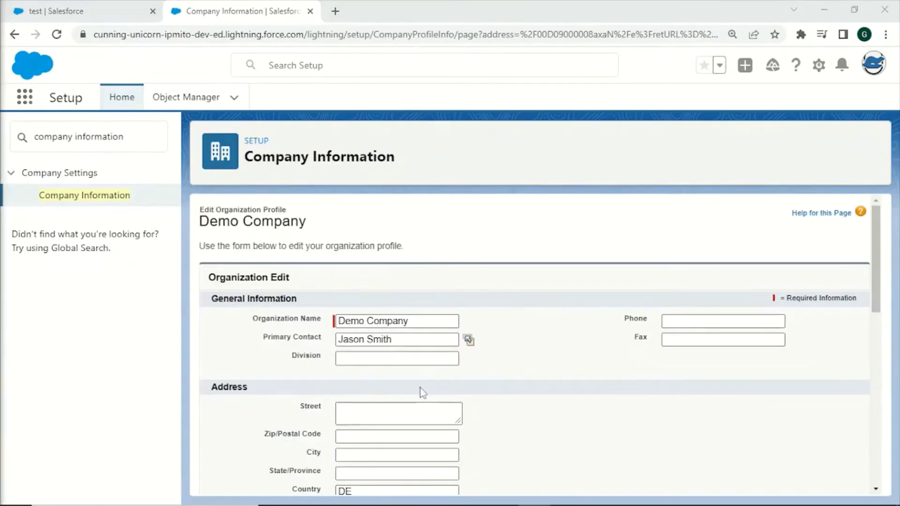
scroll(555, 369, down, 7)
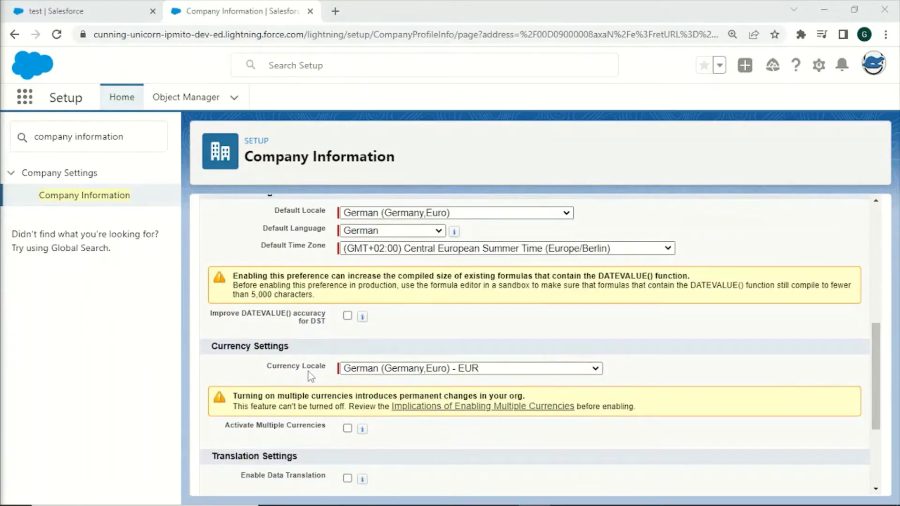
click(374, 373)
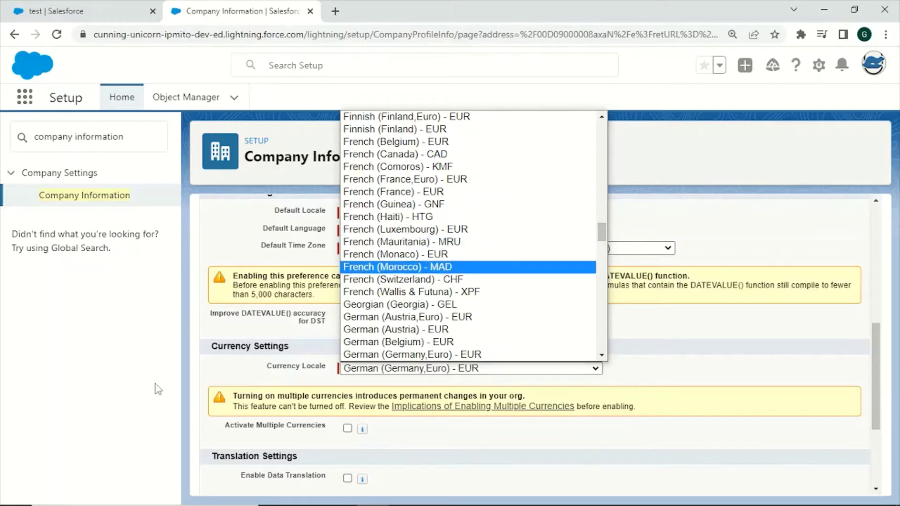
click(223, 383)
scroll(241, 381, down, 3)
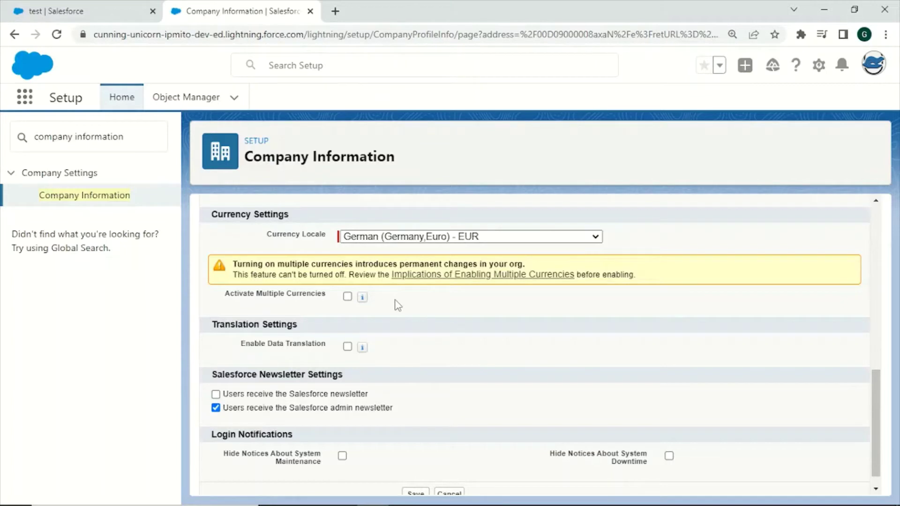
click(347, 297)
scroll(450, 311, down, 1)
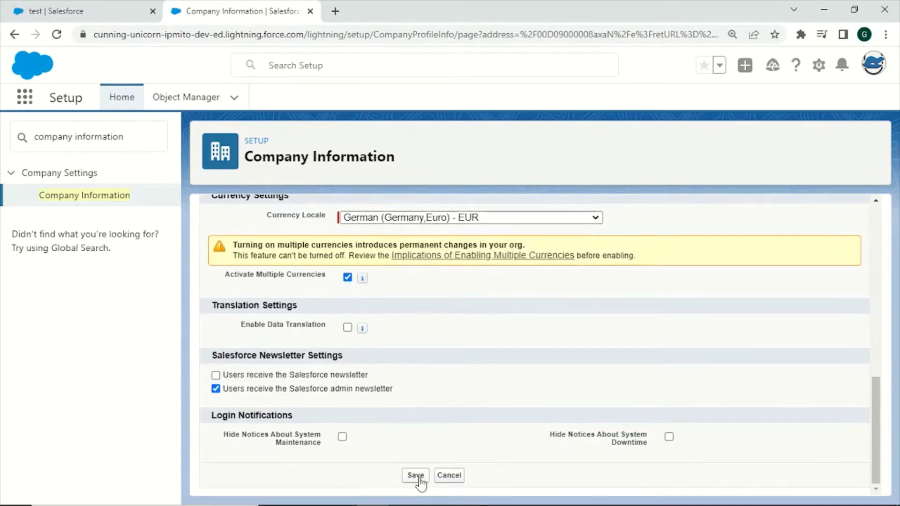
Step: Save the organization profile with Activate Multiple Currencies checked and Euro as corporate currency
click(416, 476)
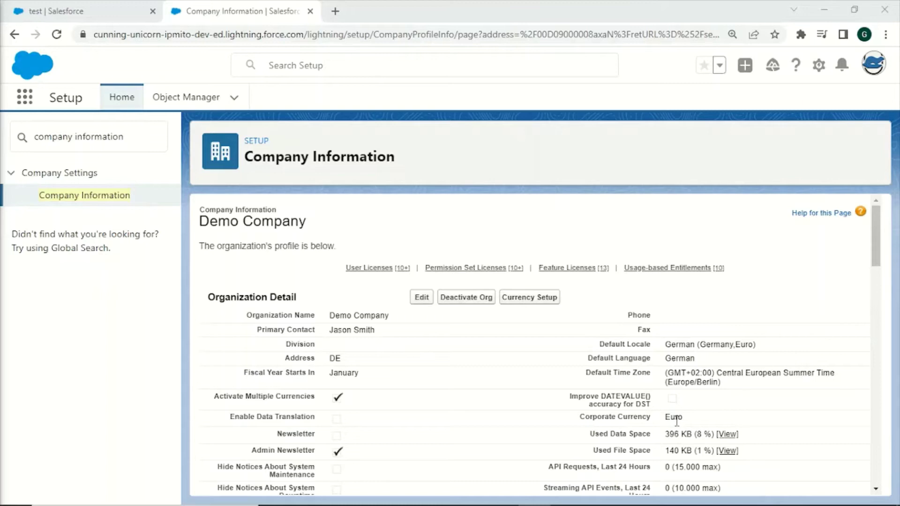
Step: On Currency setup, add USD - U.S. Dollar as an active currency with conversion rate 1.05
click(529, 298)
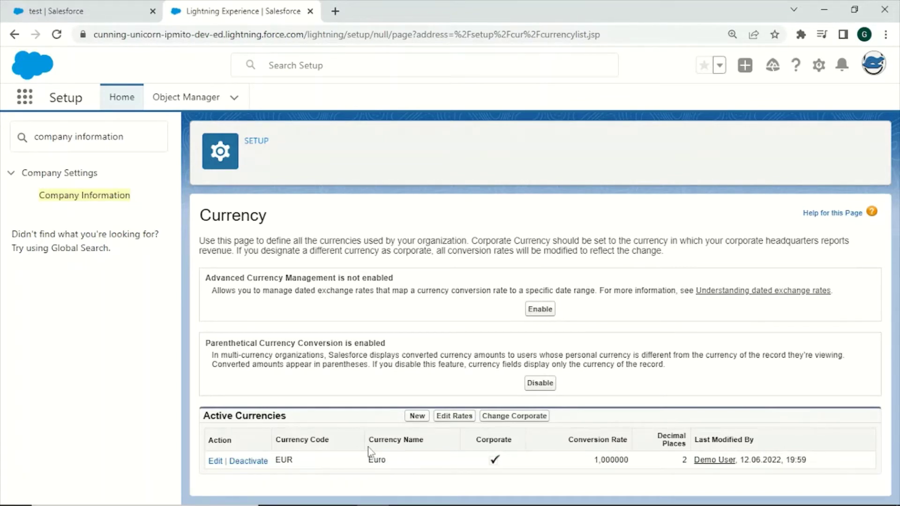
click(418, 417)
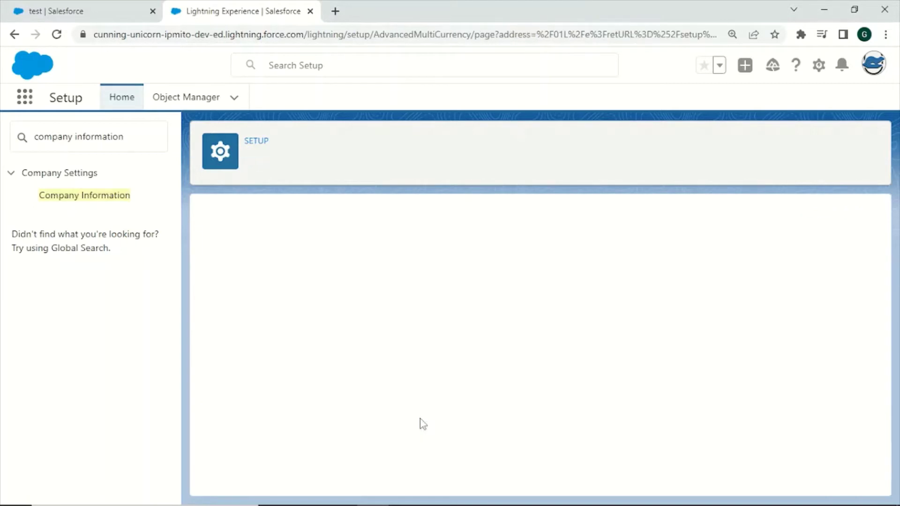
click(415, 320)
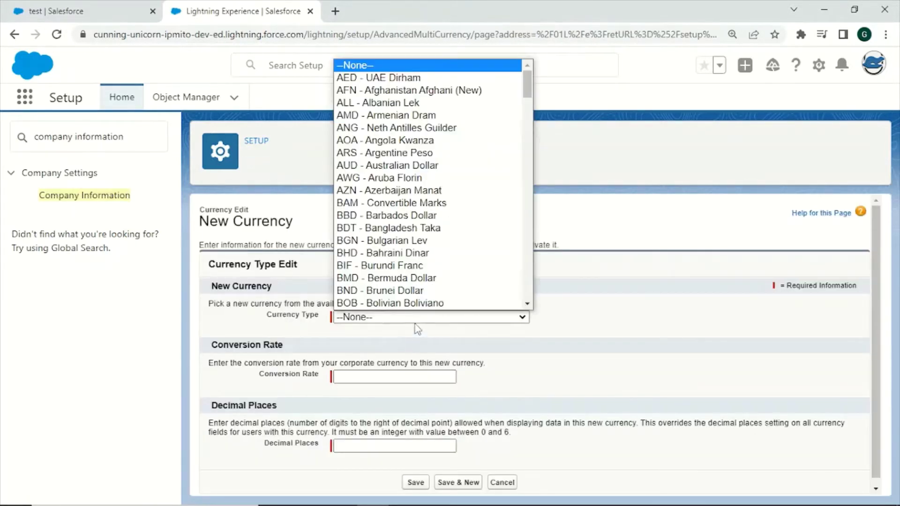
text(us)
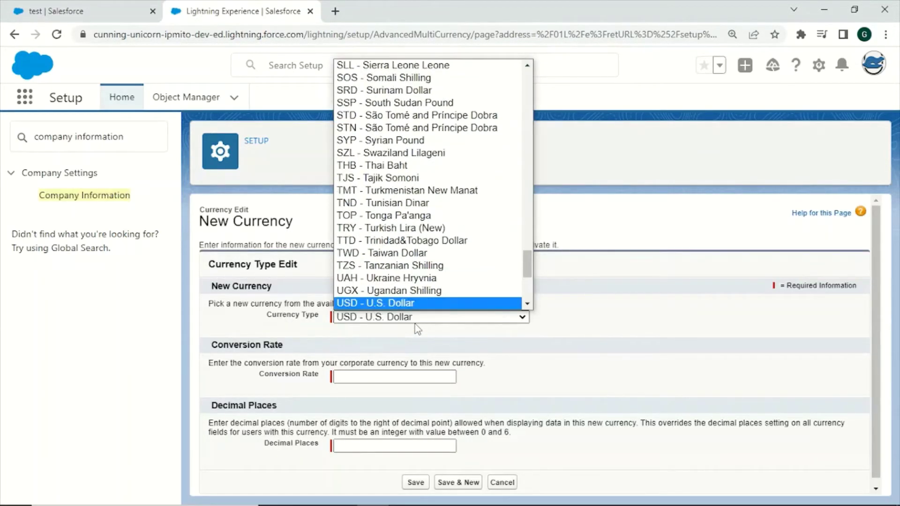
key(Return)
click(357, 377)
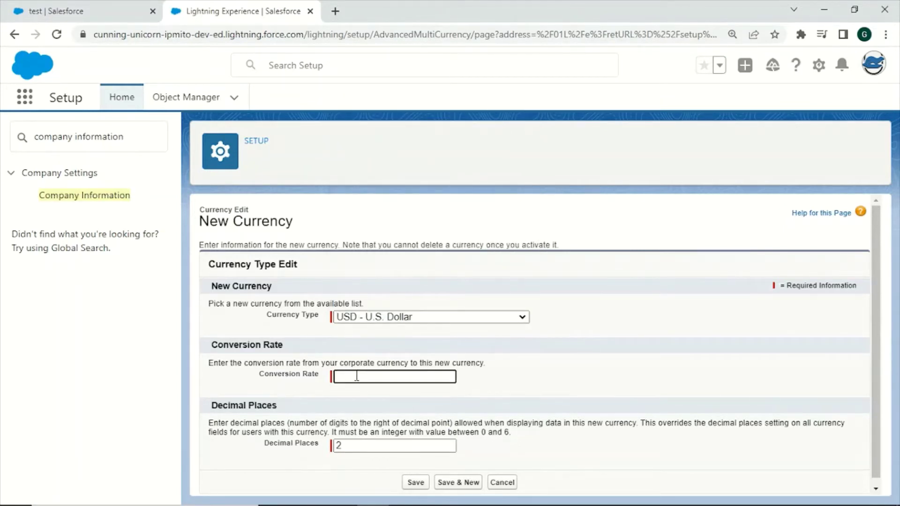
text(1.05)
click(423, 485)
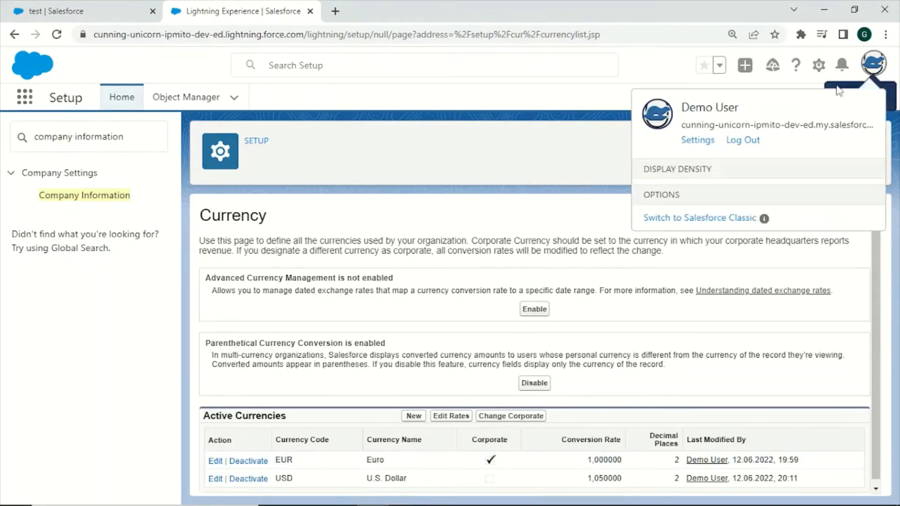
Step: Open personal Settings from the avatar menu in a new browser tab
right_click(699, 141)
click(705, 146)
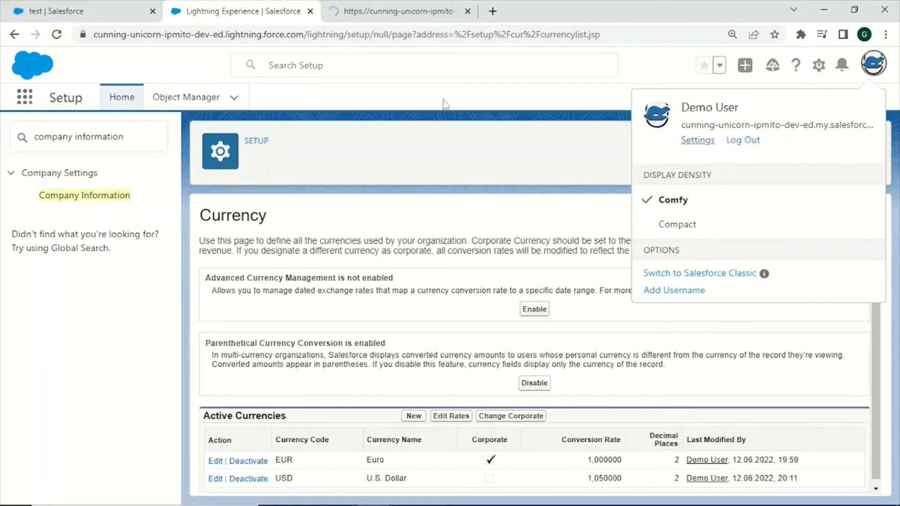
Step: Bring up the personal Language & Time Zone settings, where Currency is EUR - Euro
click(396, 11)
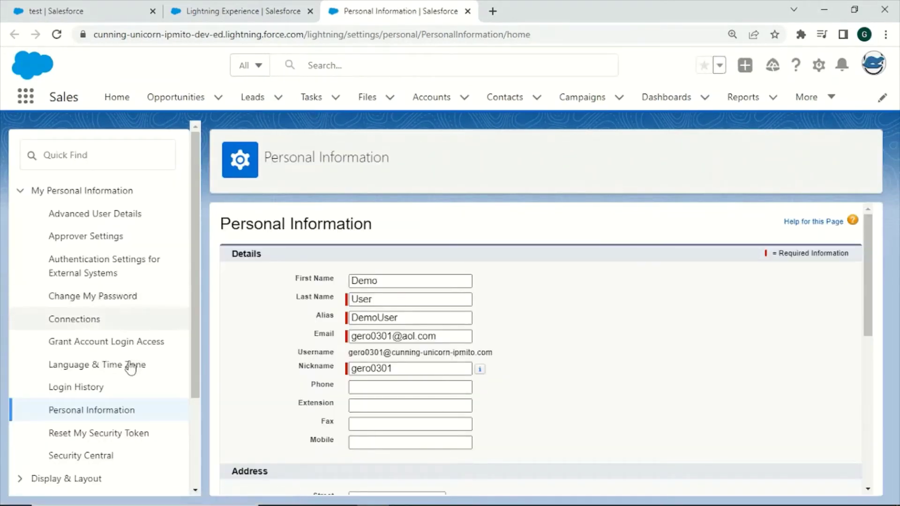
click(128, 369)
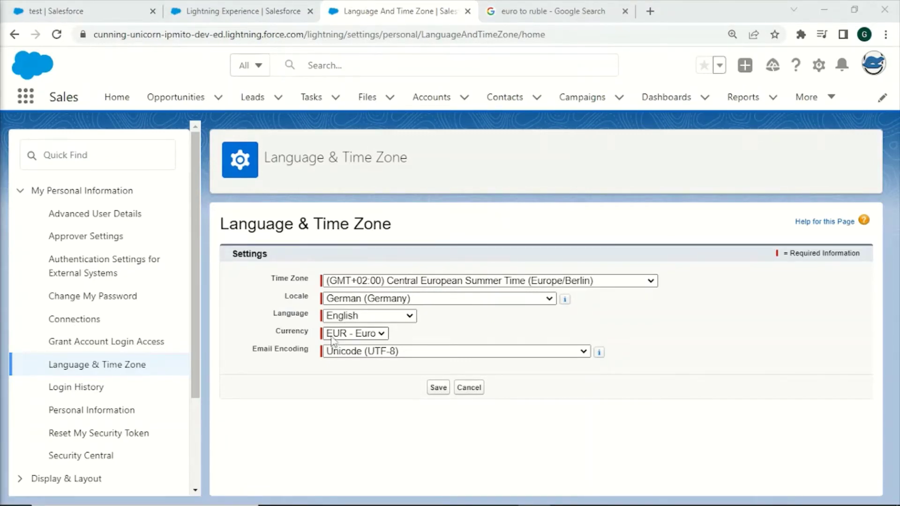
Step: Return to the Currency setup page listing Euro and U.S. Dollar at 1,050000
click(216, 6)
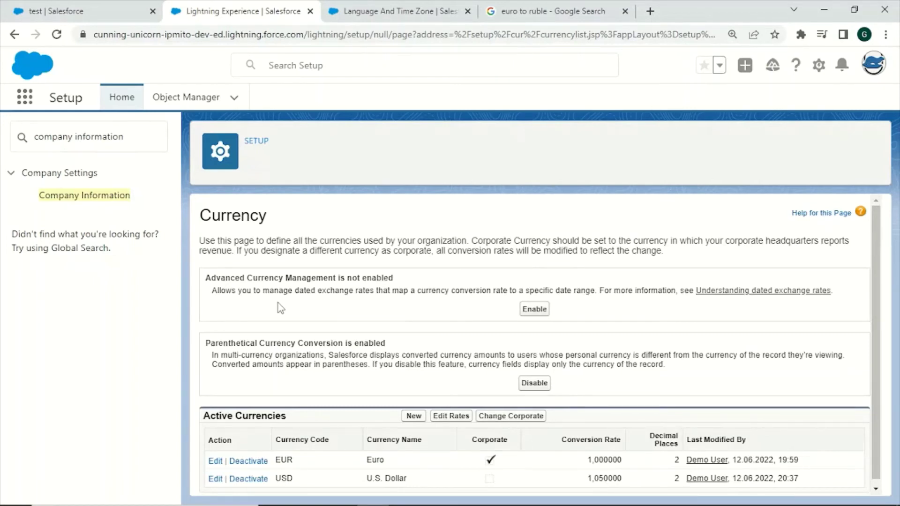
Step: View the 'euro to ruble' Google results showing 1 Euro equals 60,62 Russian Ruble
click(567, 11)
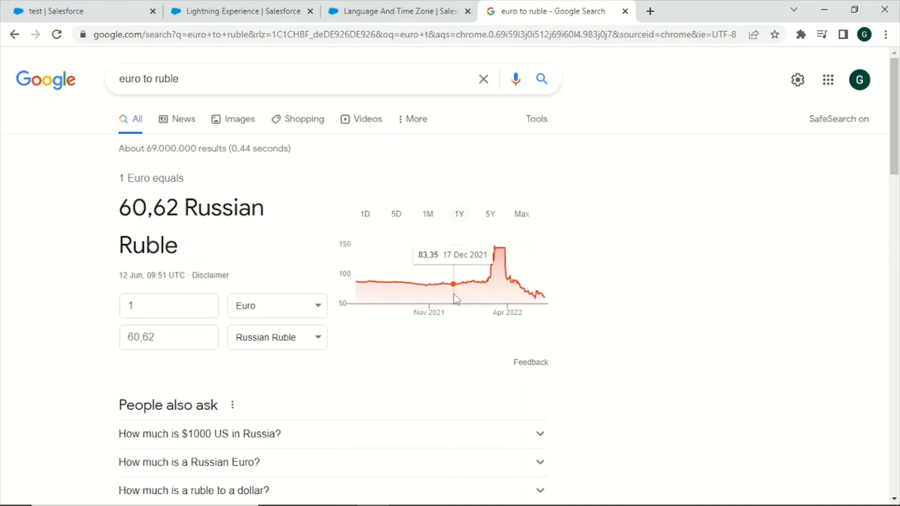
Step: Start a new opportunity from the Opportunities menu and name it 'test'
click(119, 6)
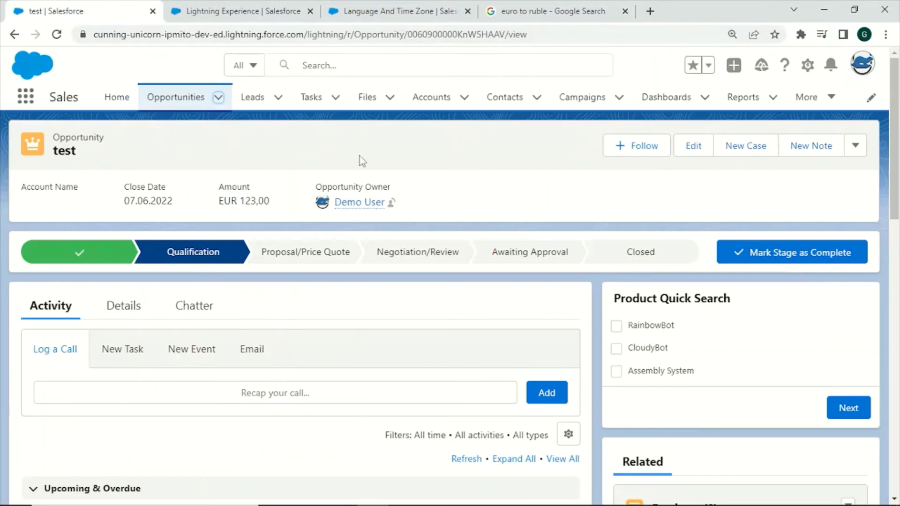
click(218, 97)
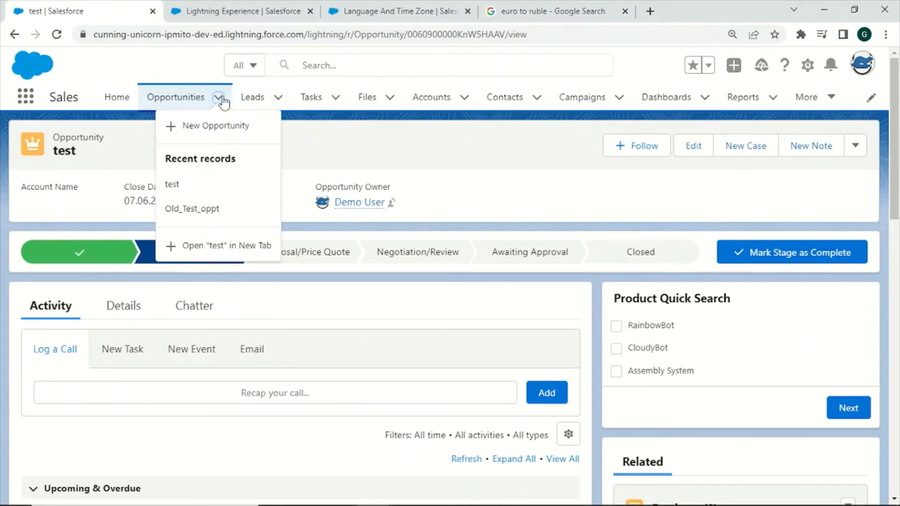
click(216, 125)
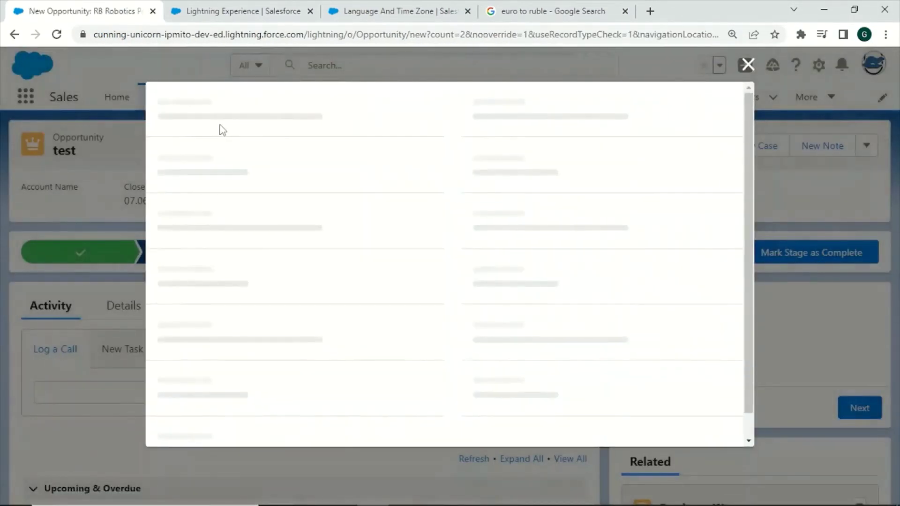
click(261, 281)
text(t)
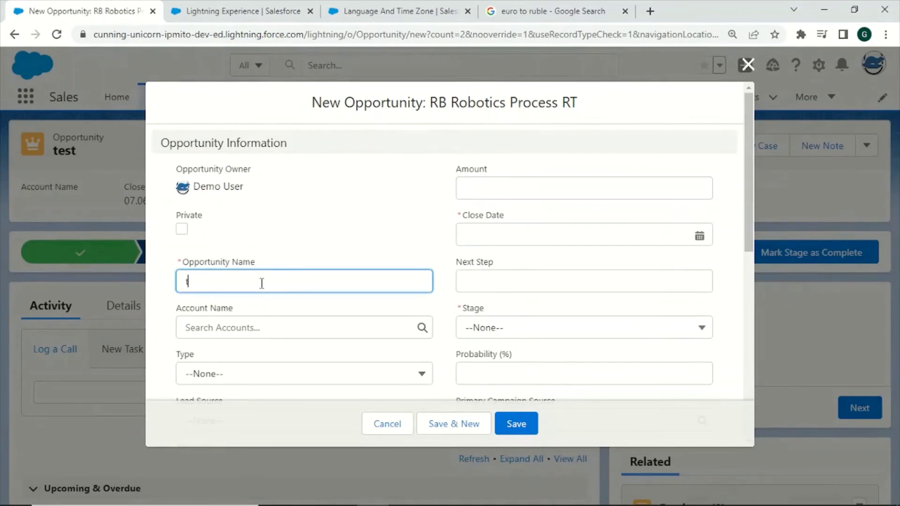
text(est)
Step: Set currency USD, amount 123, close date 16.06.2022, stage Negotiation/Review, and save
scroll(307, 262, down, 3)
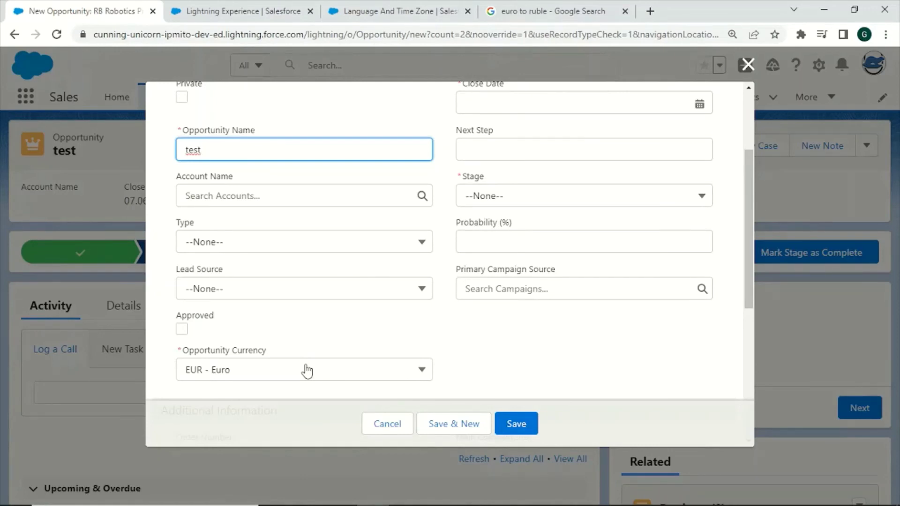
click(307, 371)
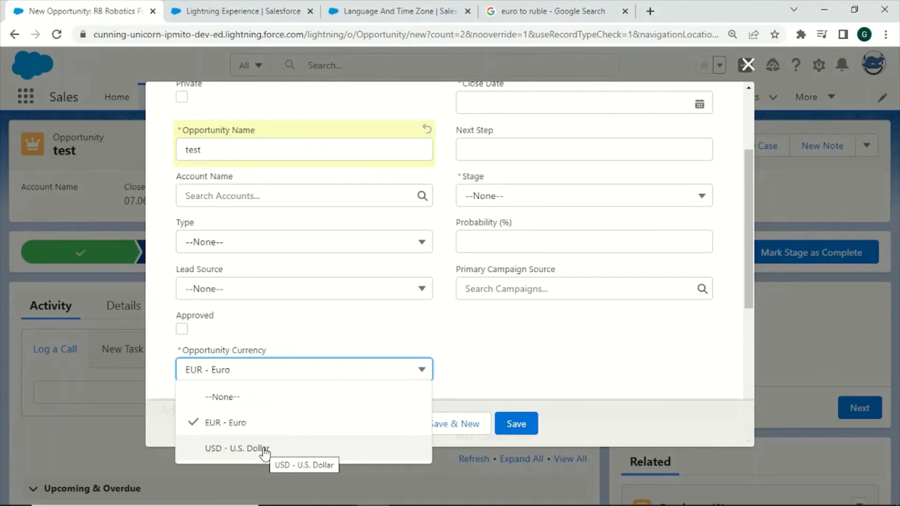
click(265, 449)
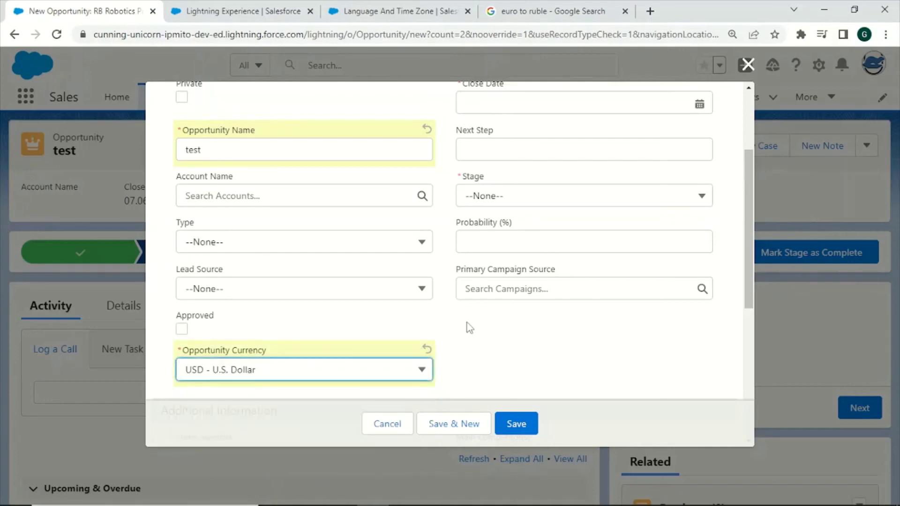
scroll(467, 327, up, 3)
click(528, 191)
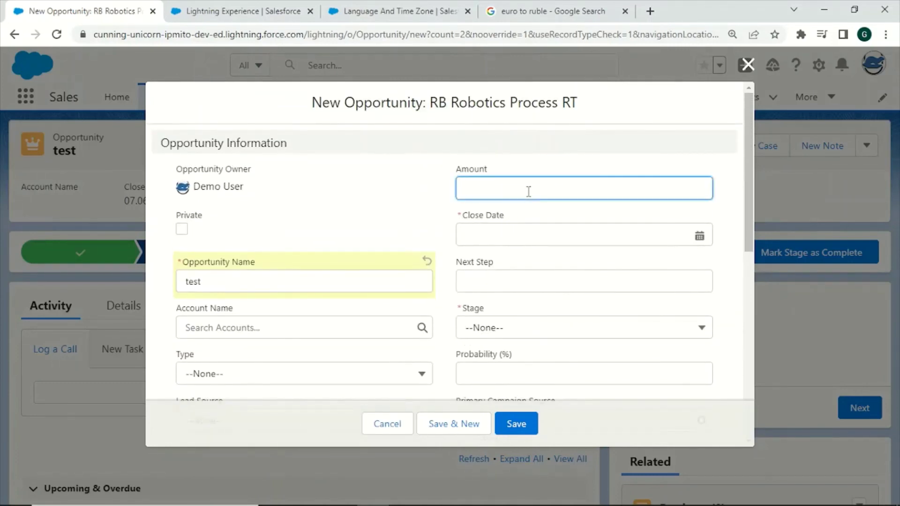
text(123)
click(508, 234)
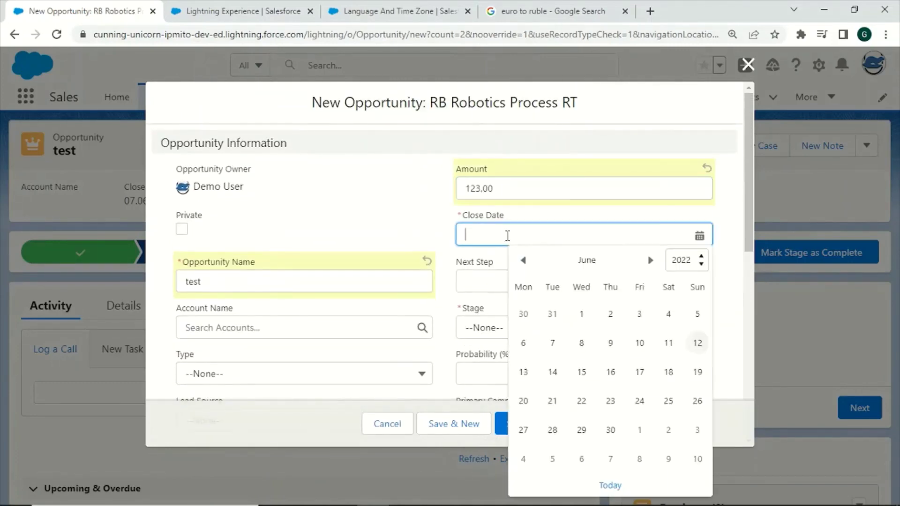
click(608, 374)
click(562, 328)
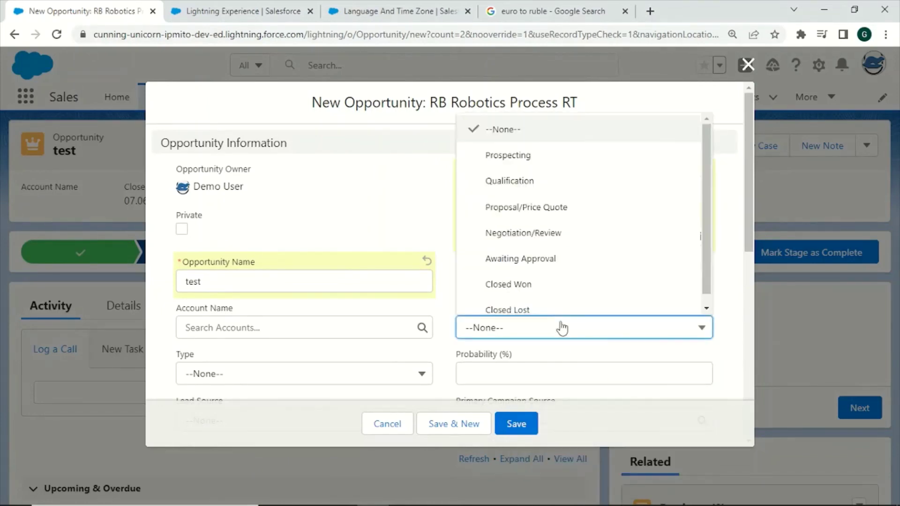
click(526, 231)
scroll(568, 332, down, 2)
click(515, 423)
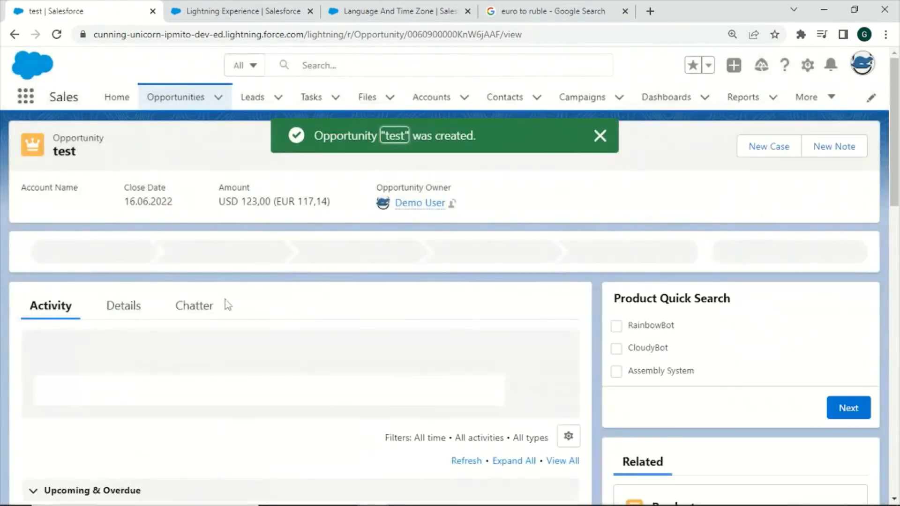
Step: Show the 'test' opportunity's Details, including Expected Revenue USD 110,70 (EUR 105,43)
click(123, 306)
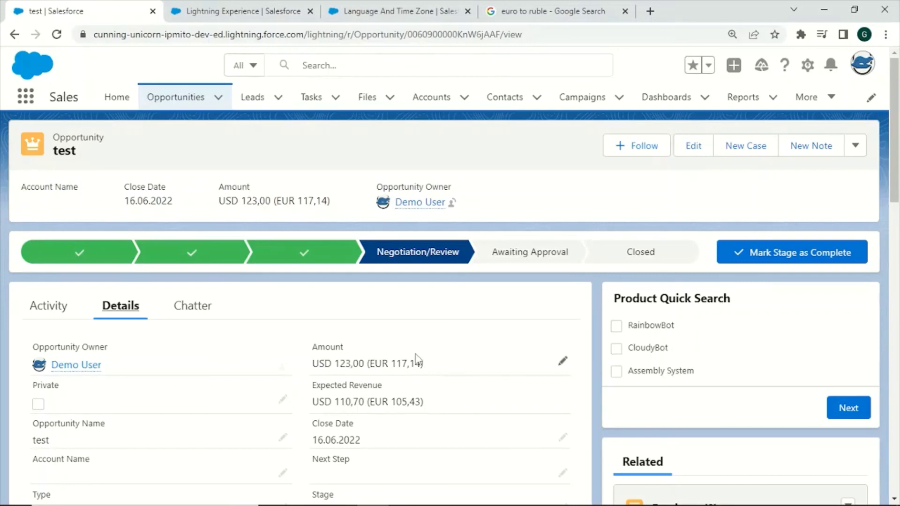
scroll(416, 360, down, 2)
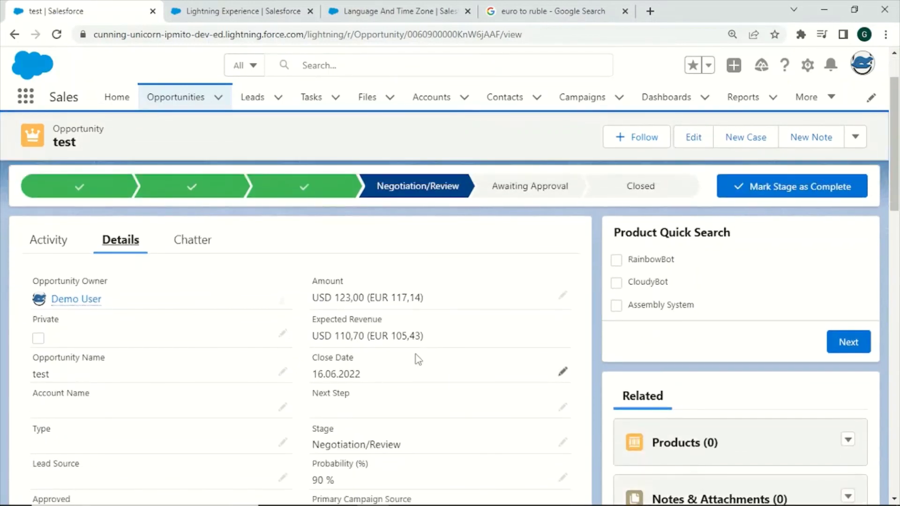